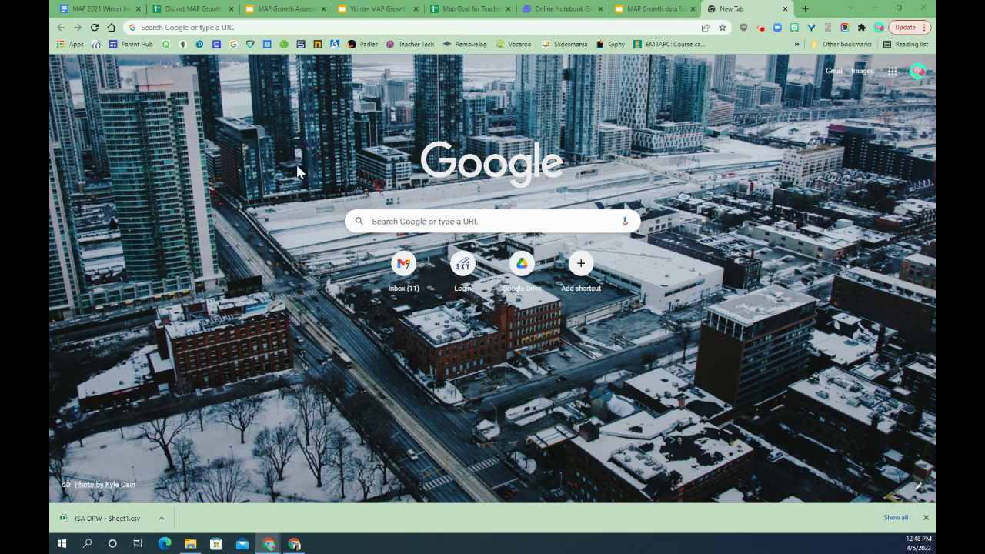
- Log in to the NWEA assessments site with the saved credentials and open the MAP Growth reports
{"action": "left_click", "coordinate": [317, 44]}
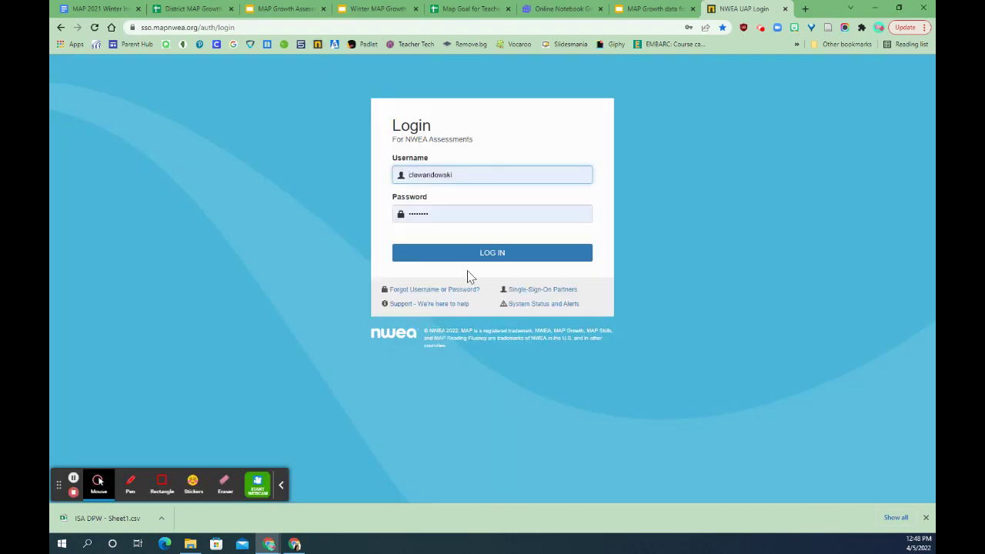
{"action": "left_click", "coordinate": [470, 253]}
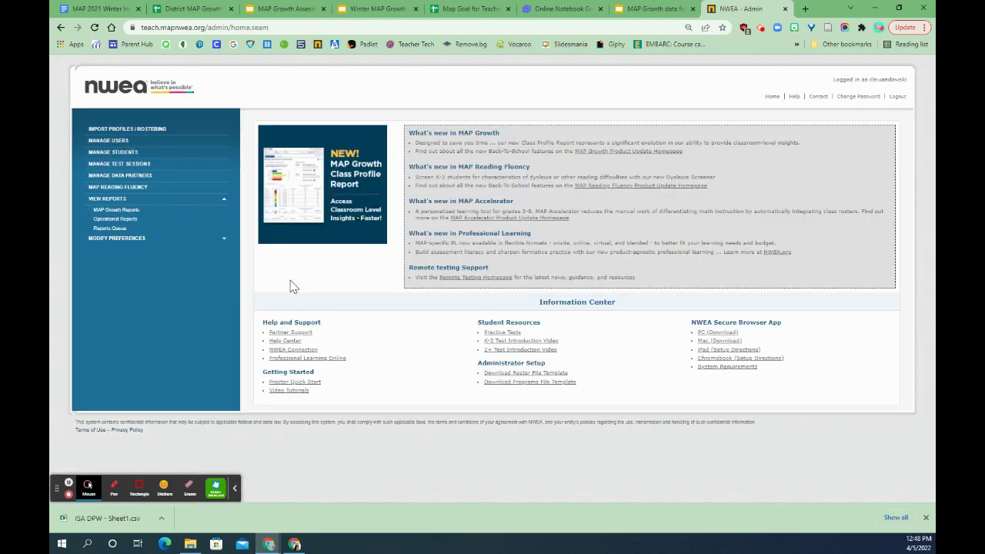
{"action": "left_click", "coordinate": [144, 211]}
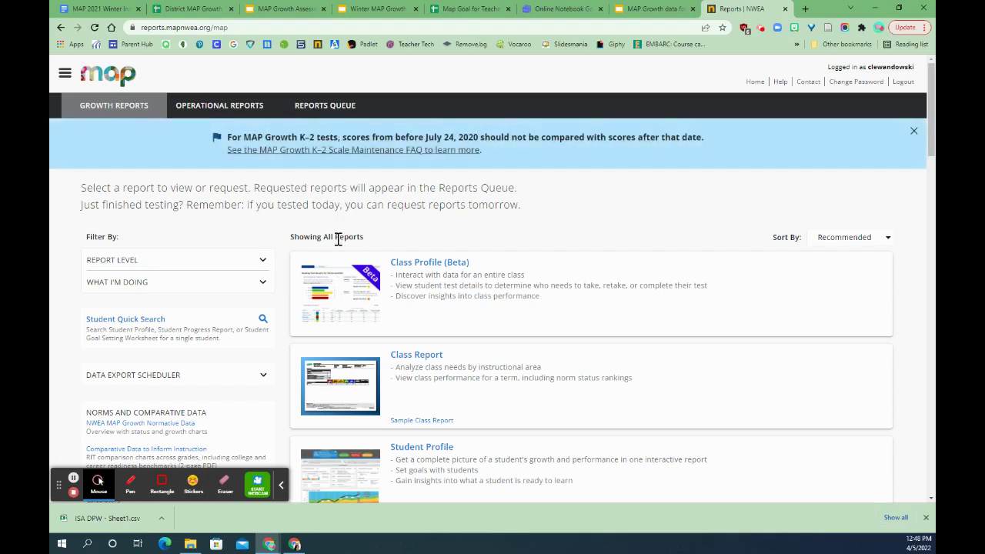
- Open the Class Breakdown by RIT, Instructional Area, or Projected Proficiency report and set its rostered term to Winter 2021-2022
{"action": "scroll", "coordinate": [521, 365], "scroll_direction": "down", "scroll_amount": 5}
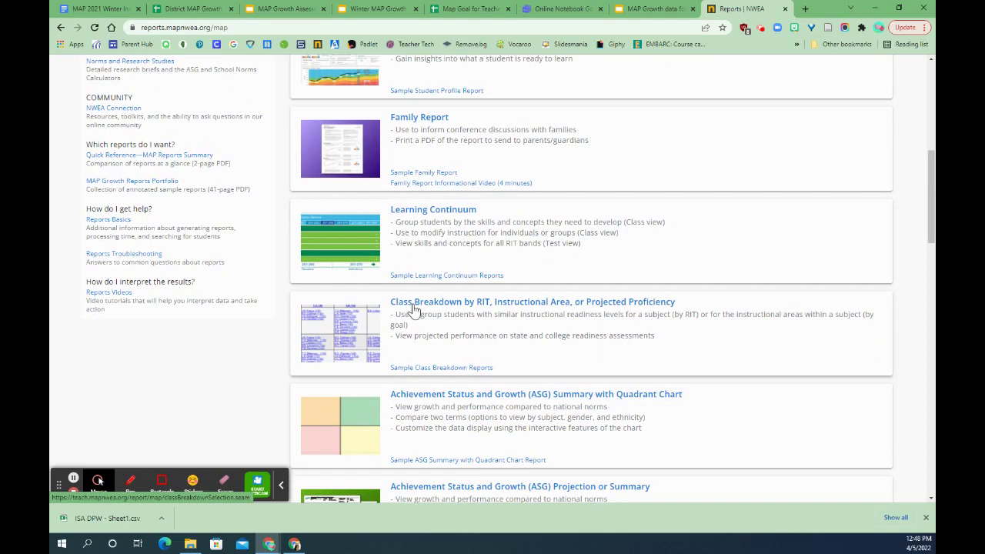
{"action": "left_click", "coordinate": [413, 306]}
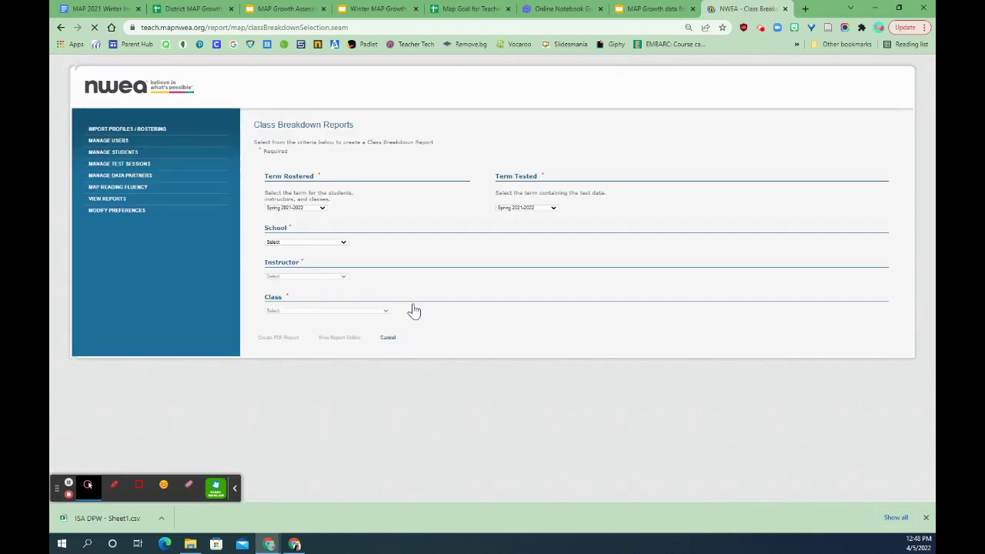
{"action": "left_click", "coordinate": [322, 209]}
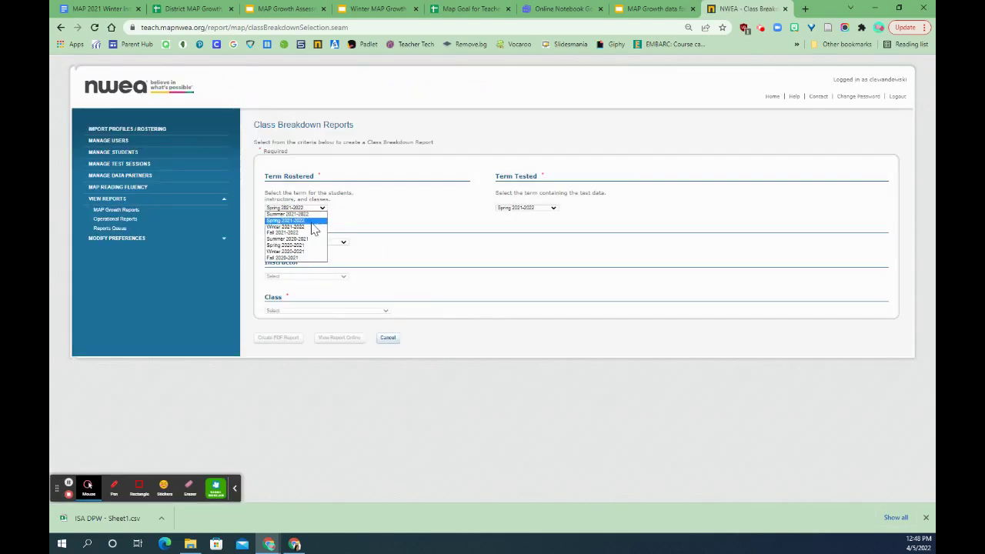
{"action": "left_click", "coordinate": [314, 227]}
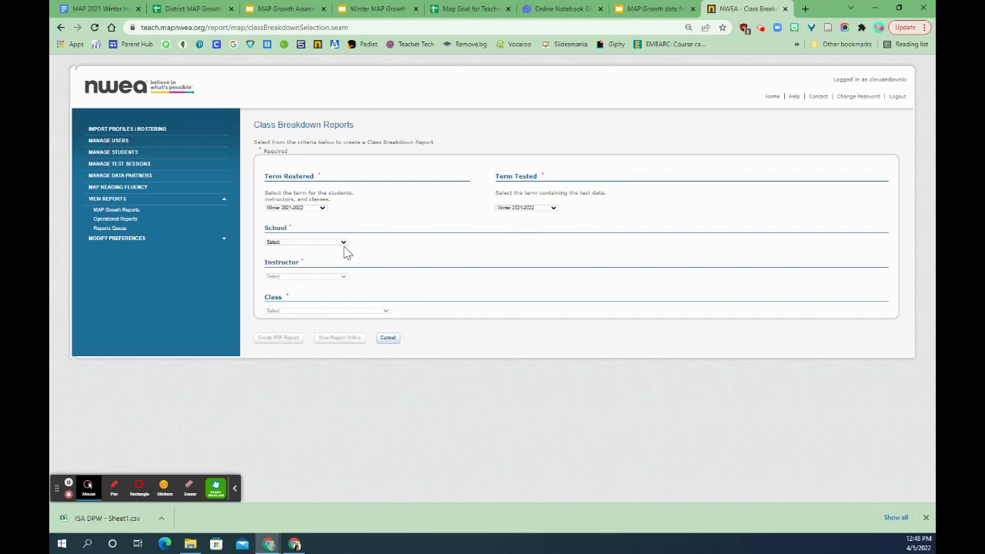
- Choose Flossie Wiley Elem School, the fourth-grade instructor, and the 4/001 Fourth Grade class for the class breakdown report
{"action": "left_click", "coordinate": [343, 243]}
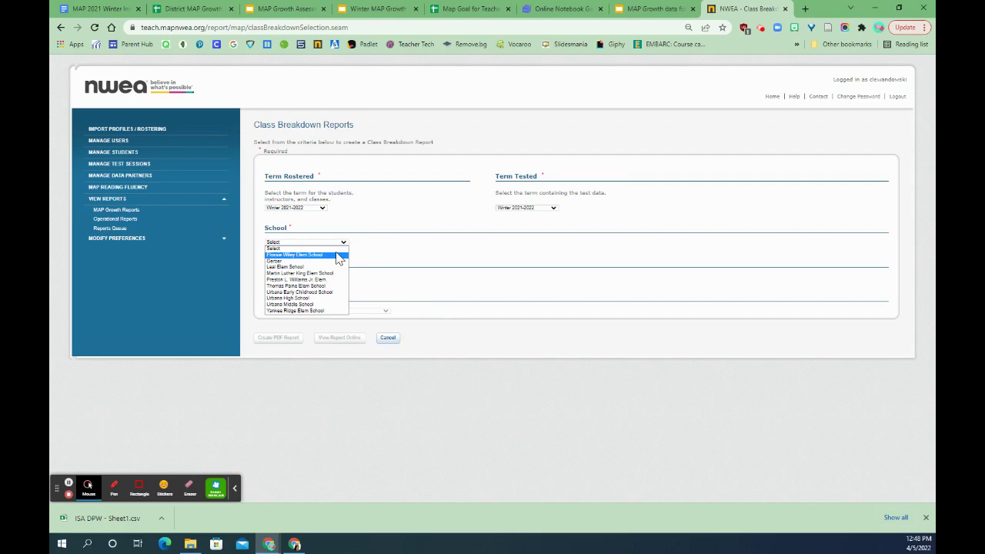
{"action": "left_click", "coordinate": [337, 256]}
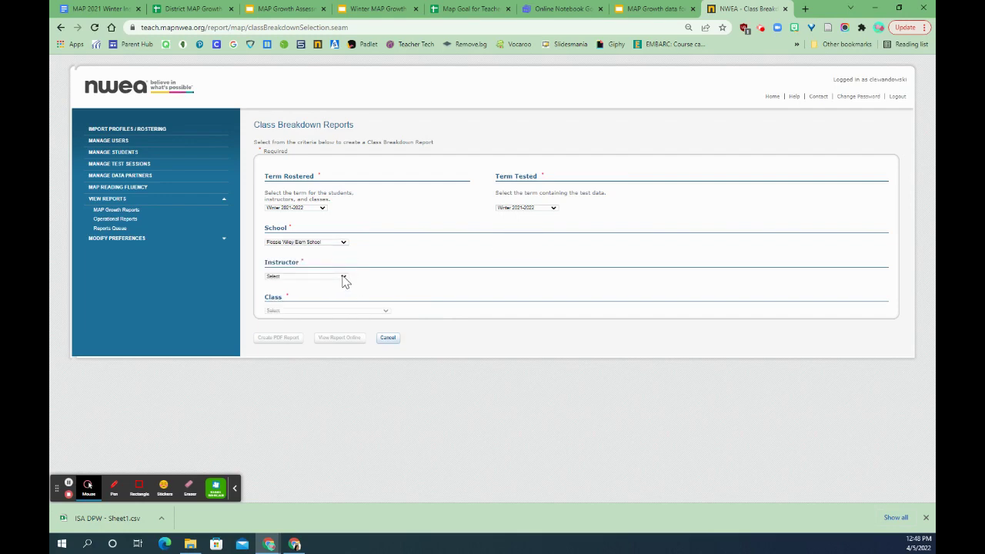
{"action": "left_click", "coordinate": [343, 277]}
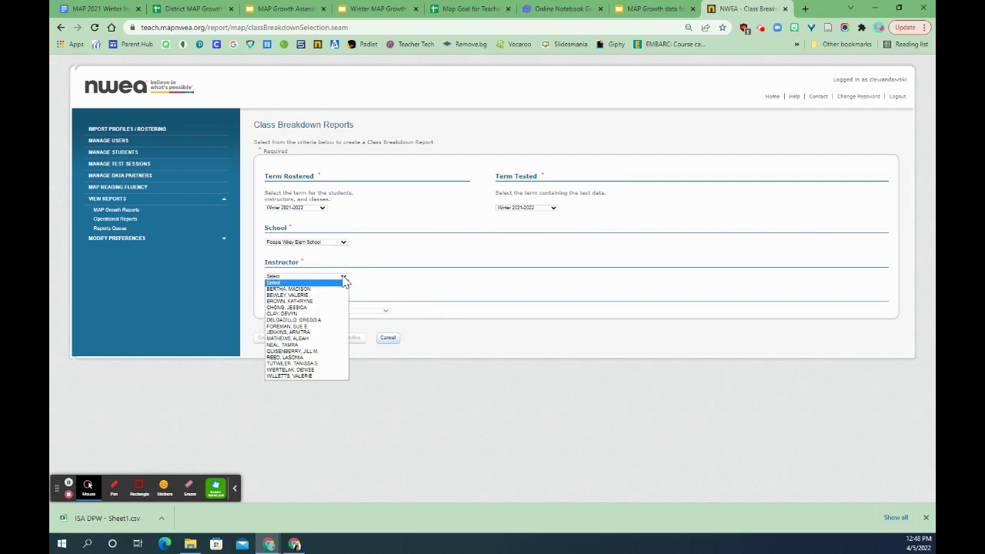
{"action": "left_click", "coordinate": [311, 346]}
{"action": "left_click", "coordinate": [384, 313]}
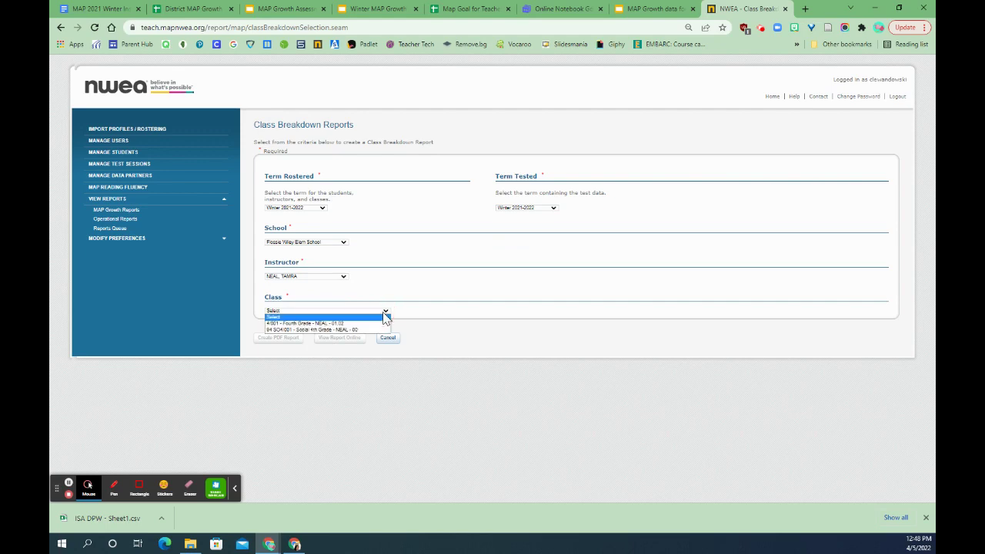
{"action": "left_click", "coordinate": [372, 325]}
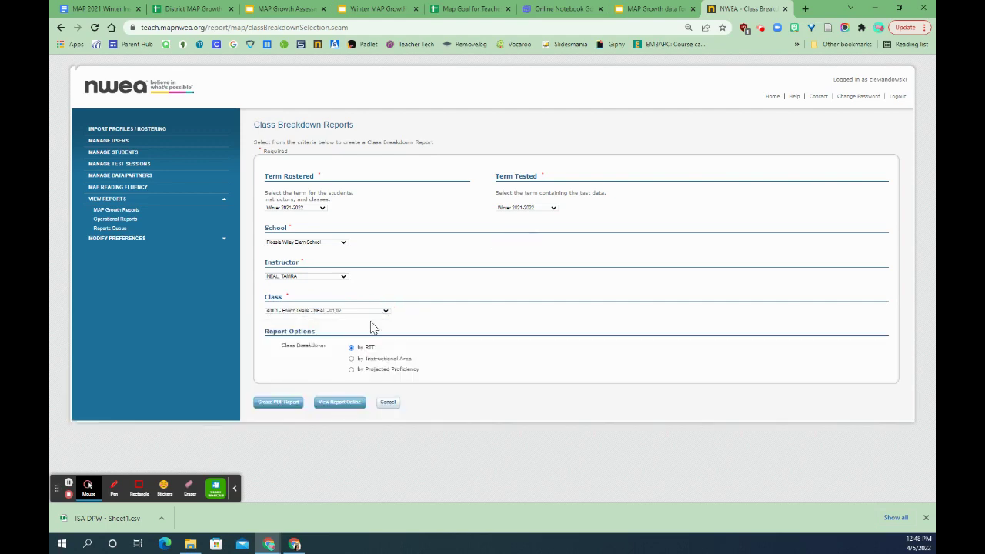
- Break the class down by instructional area for Math K-12 and create and open the PDF report
{"action": "left_click", "coordinate": [352, 359]}
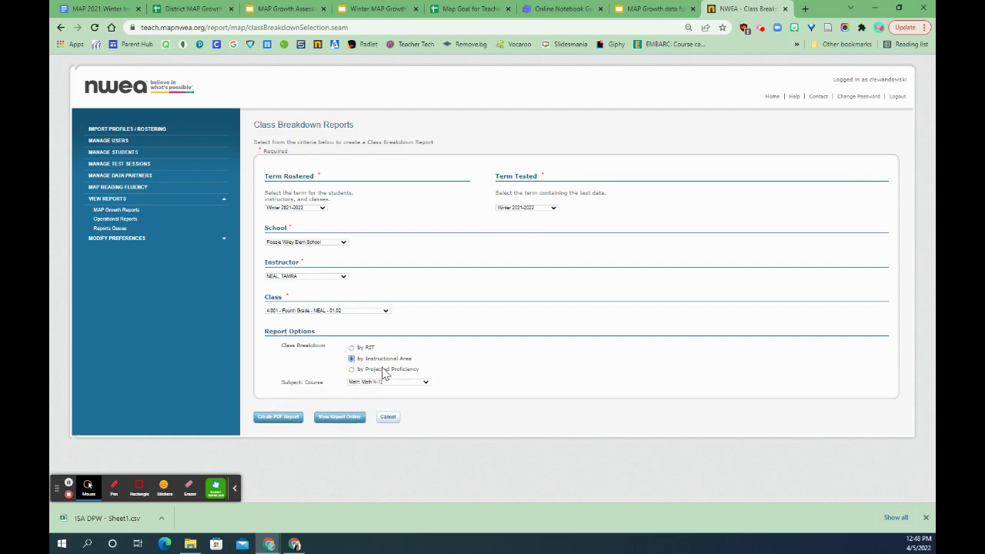
{"action": "left_click", "coordinate": [427, 383]}
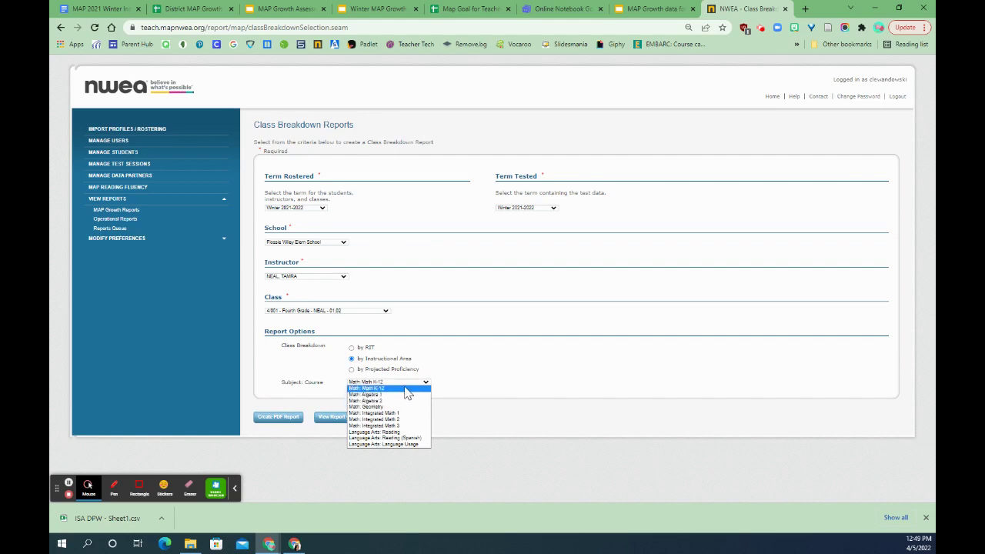
{"action": "left_click", "coordinate": [406, 389]}
{"action": "left_click", "coordinate": [275, 420]}
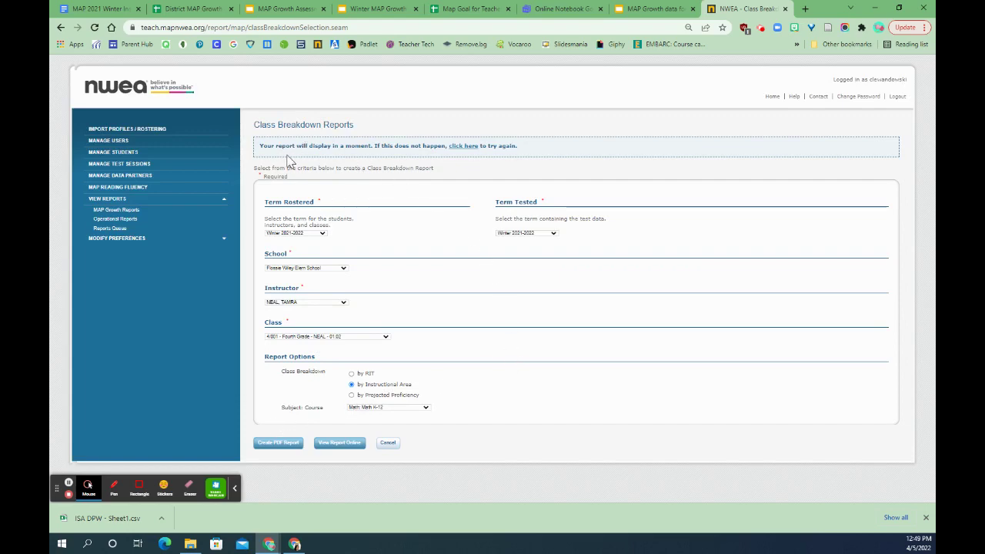
{"action": "left_click", "coordinate": [462, 146]}
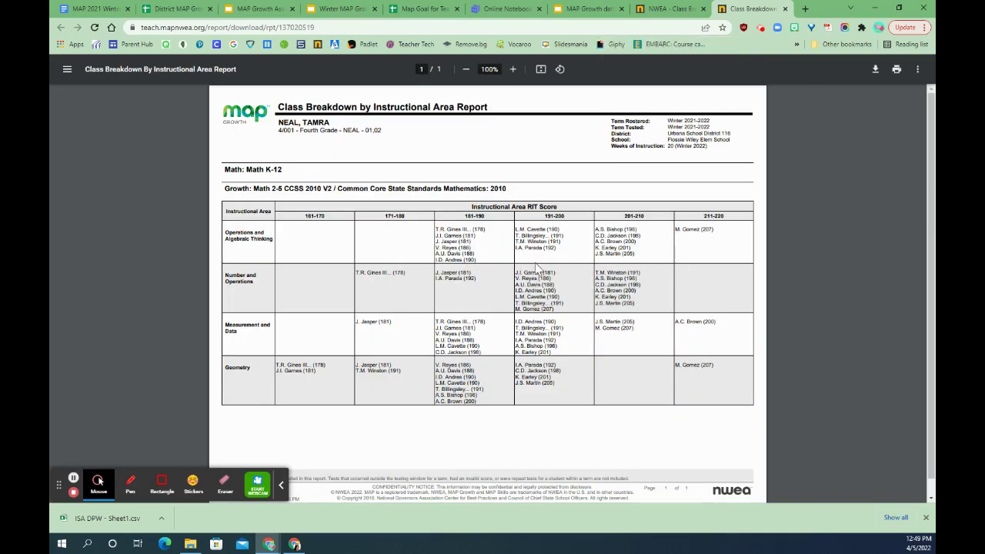
- Return to the MAP Growth reports list and open the Learning Continuum report
{"action": "left_click", "coordinate": [663, 11]}
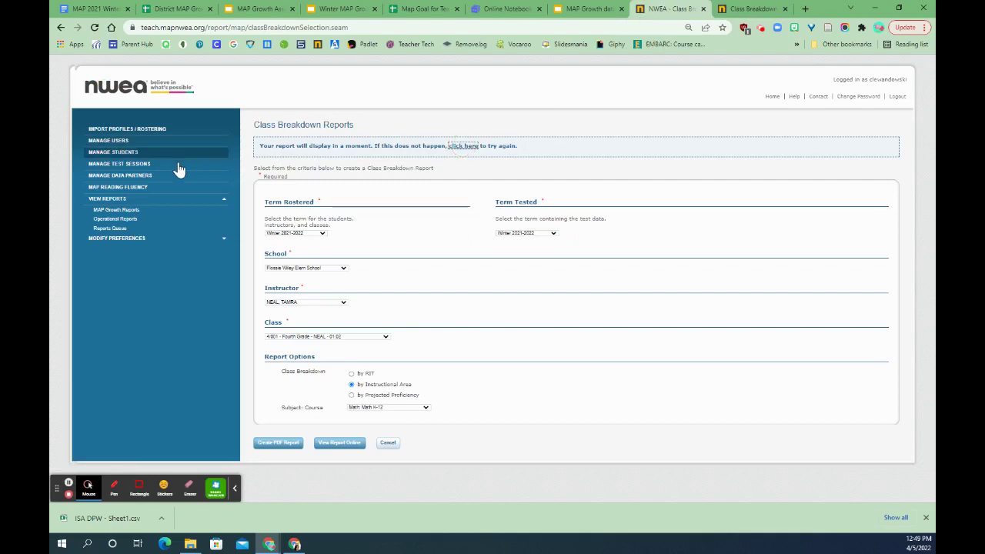
{"action": "left_click", "coordinate": [132, 212]}
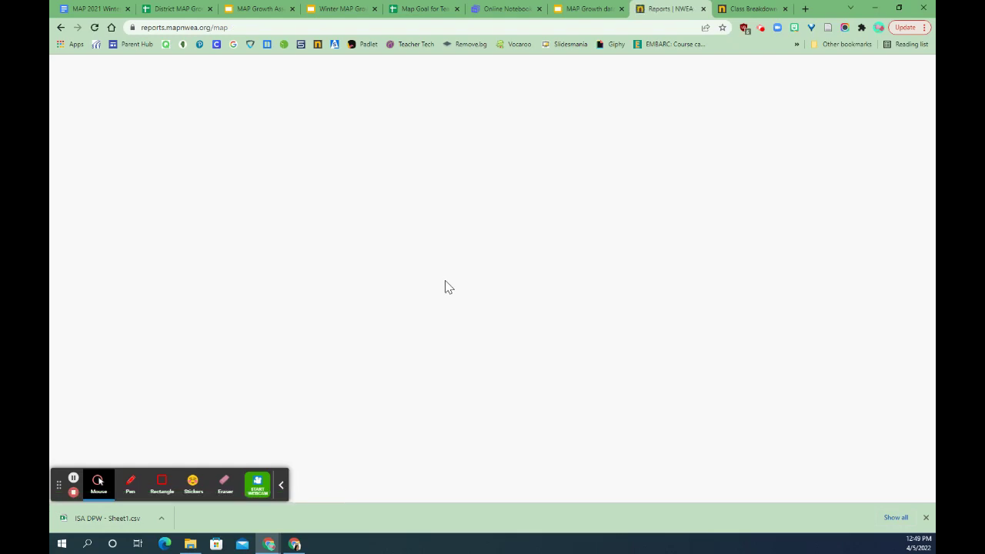
{"action": "scroll", "coordinate": [464, 396], "scroll_direction": "down", "scroll_amount": 3}
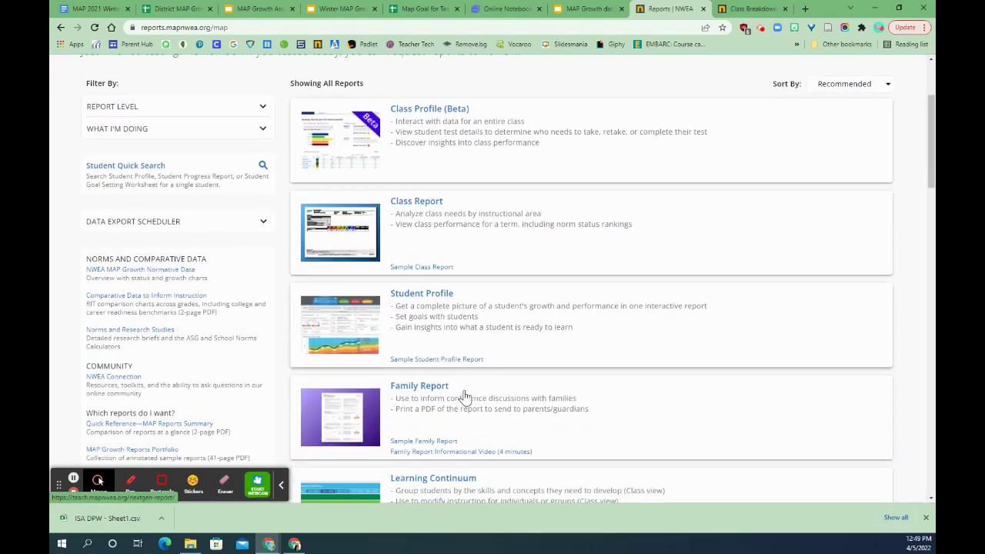
{"action": "scroll", "coordinate": [465, 396], "scroll_direction": "down", "scroll_amount": 2}
{"action": "left_click", "coordinate": [425, 320]}
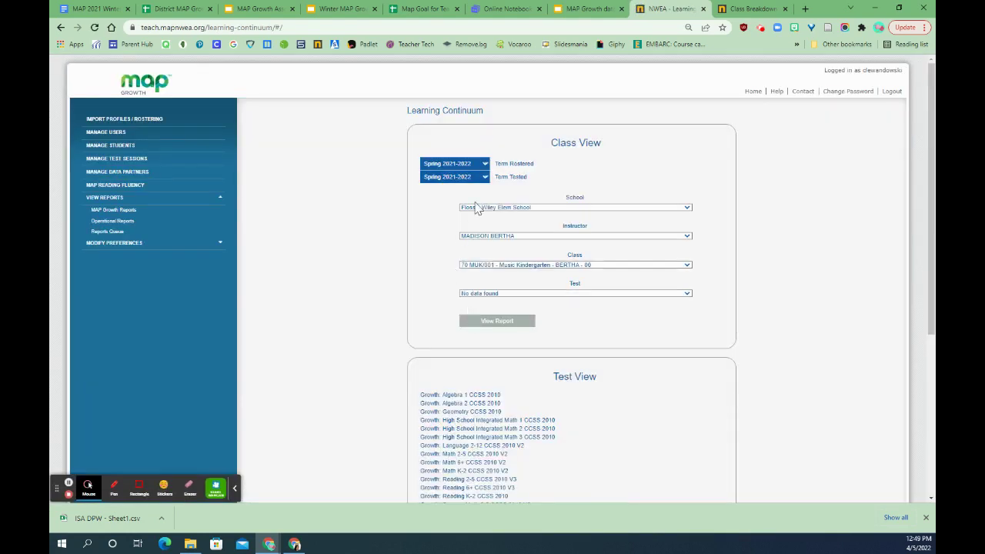
- Set the Learning Continuum class view's rostered term to Winter 2021-2022 and select the fourth-grade instructor
{"action": "left_click", "coordinate": [485, 165]}
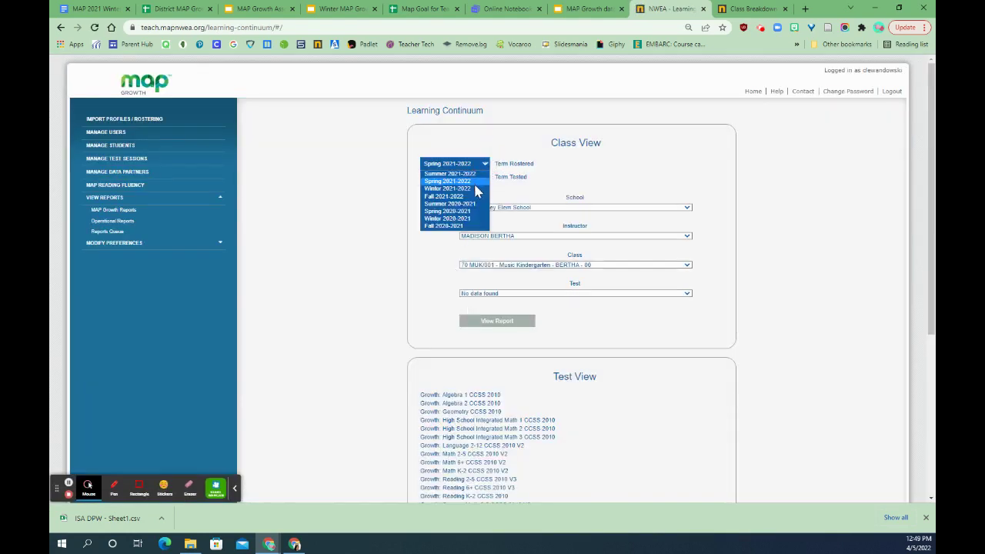
{"action": "left_click", "coordinate": [474, 187]}
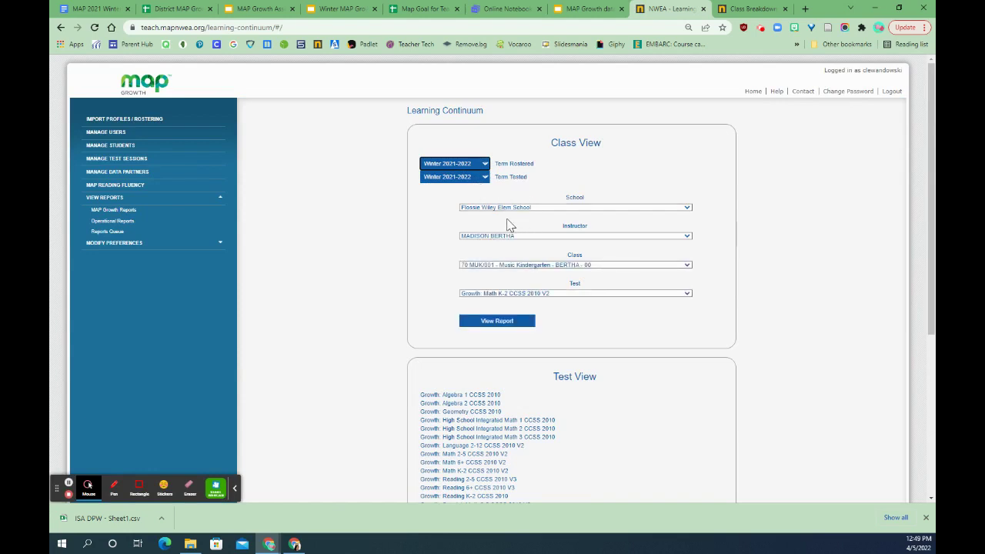
{"action": "left_click", "coordinate": [586, 236]}
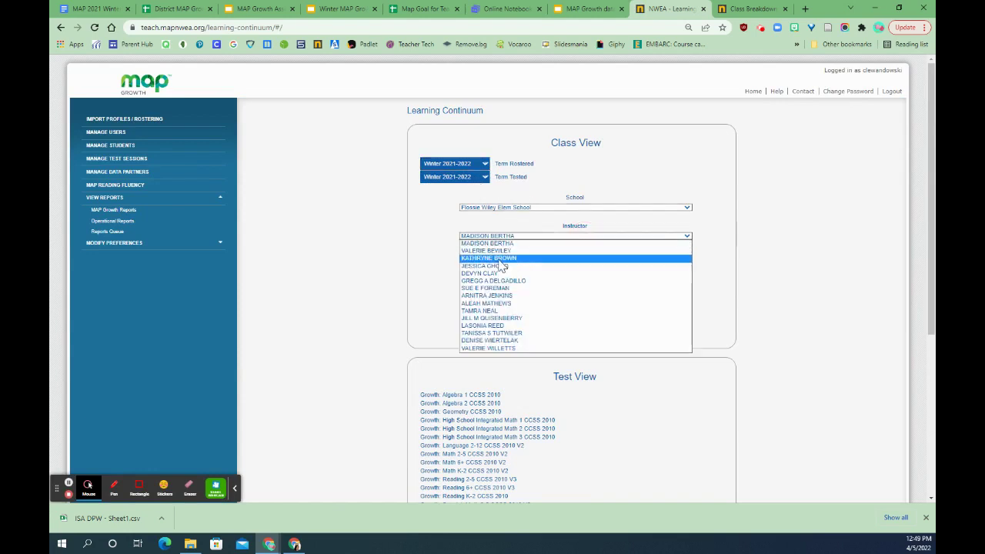
{"action": "left_click", "coordinate": [508, 311]}
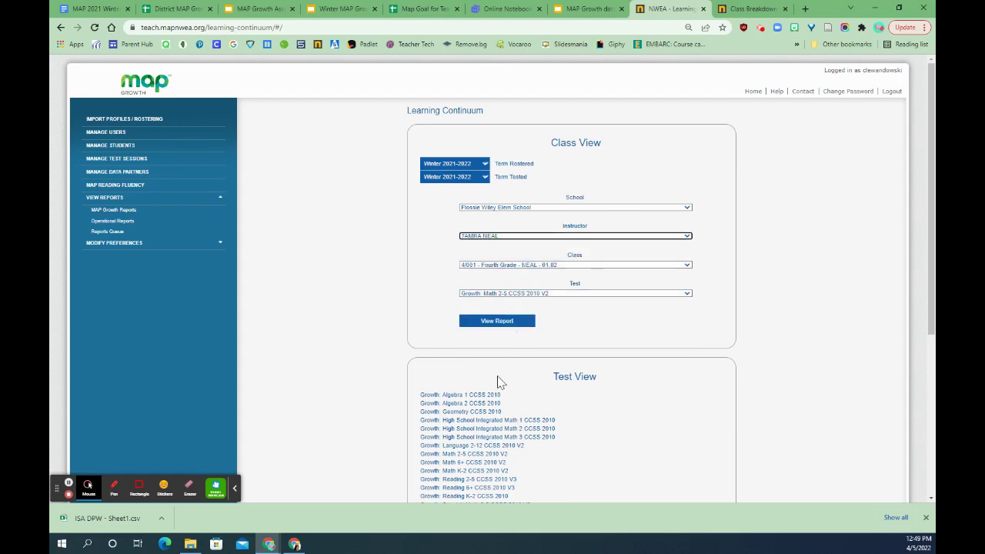
- Open the test view for Growth: Math 2-5 CCSS 2010 V2 and consult the class breakdown report for its RIT bands
{"action": "scroll", "coordinate": [497, 382], "scroll_direction": "down", "scroll_amount": 2}
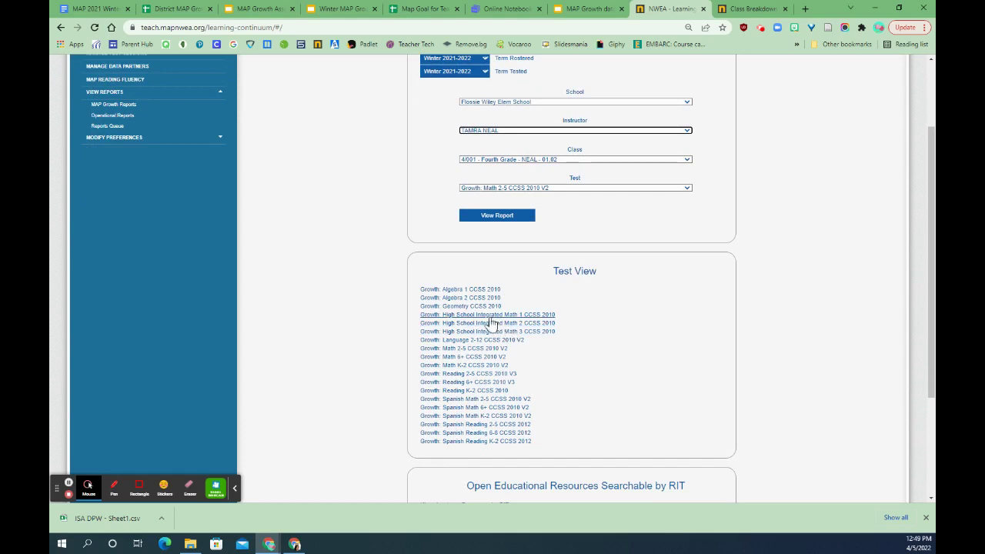
{"action": "left_click", "coordinate": [478, 351]}
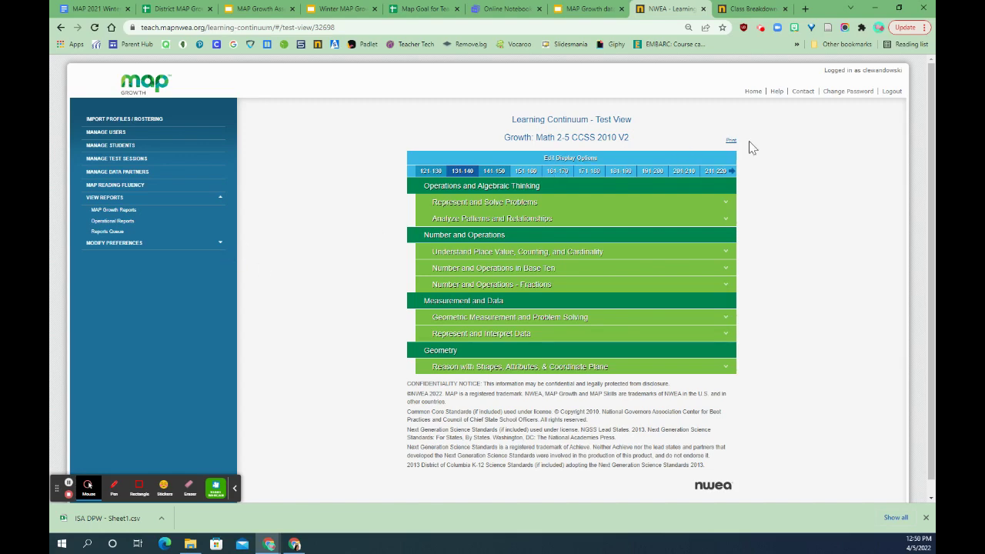
{"action": "left_click", "coordinate": [754, 9]}
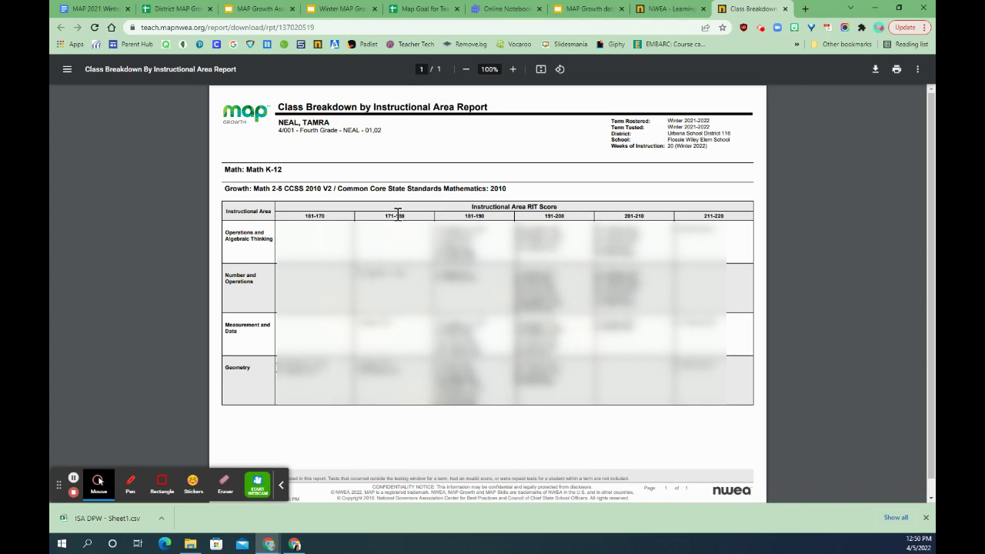
{"action": "left_click", "coordinate": [675, 10]}
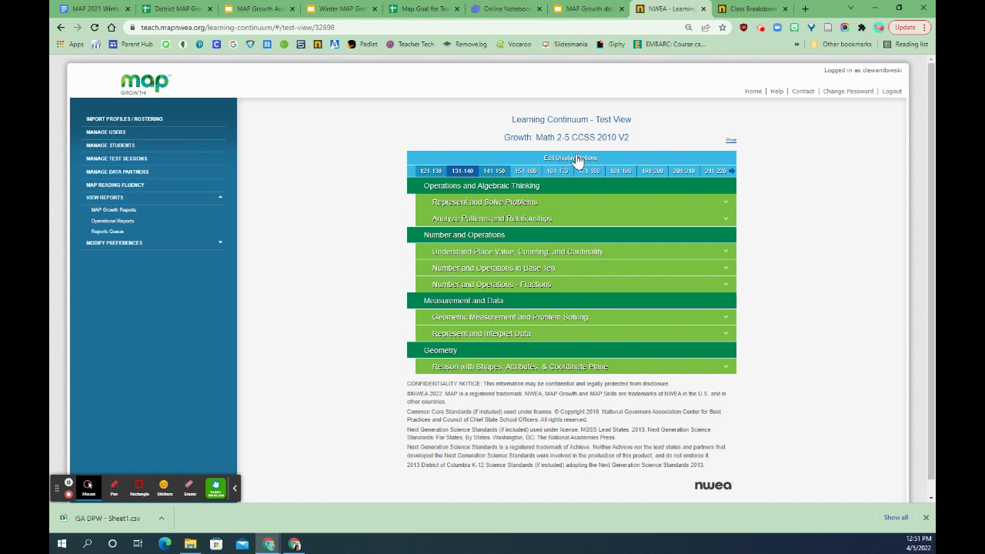
- Group the learning continuum by standard and filter it to Grade 4 standards
{"action": "left_click", "coordinate": [577, 159]}
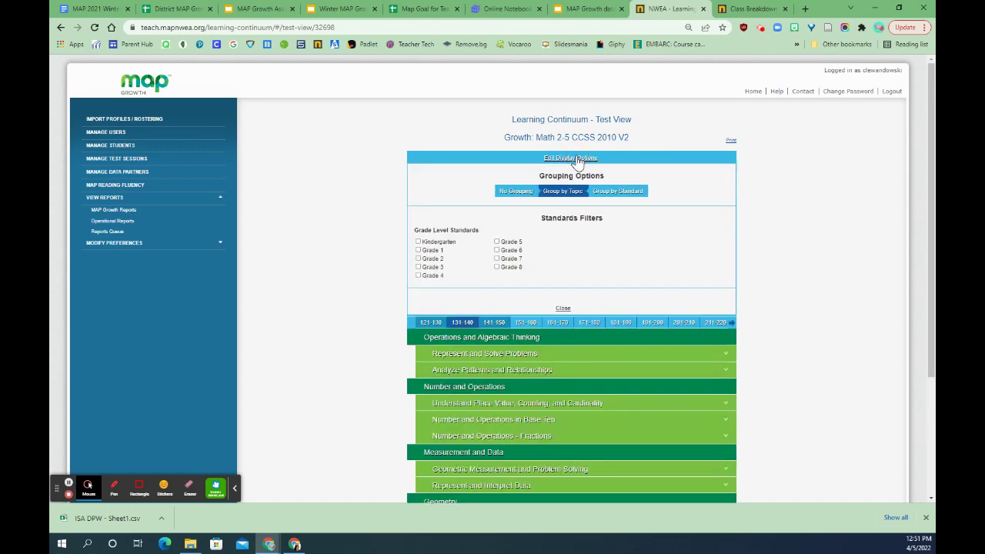
{"action": "left_click", "coordinate": [624, 193]}
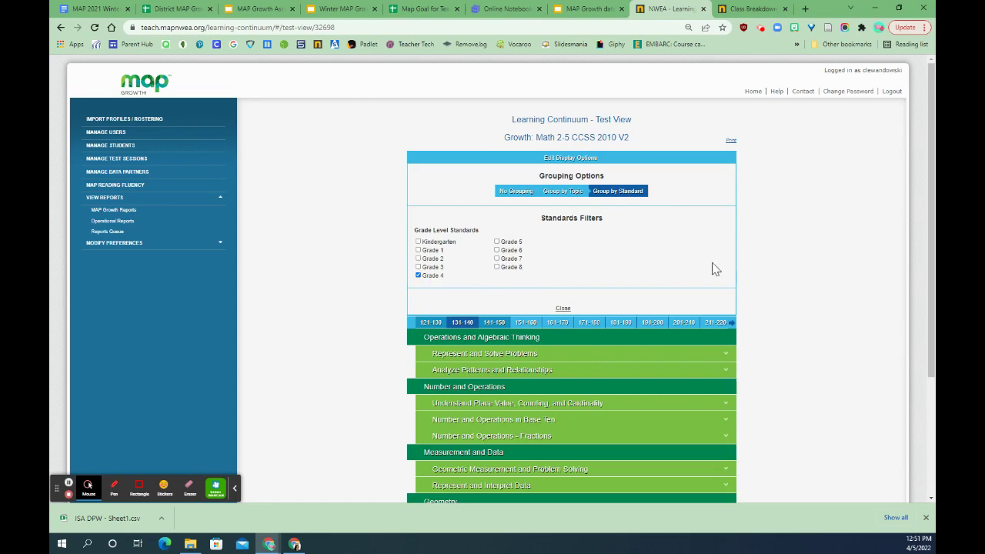
{"action": "left_click", "coordinate": [563, 310]}
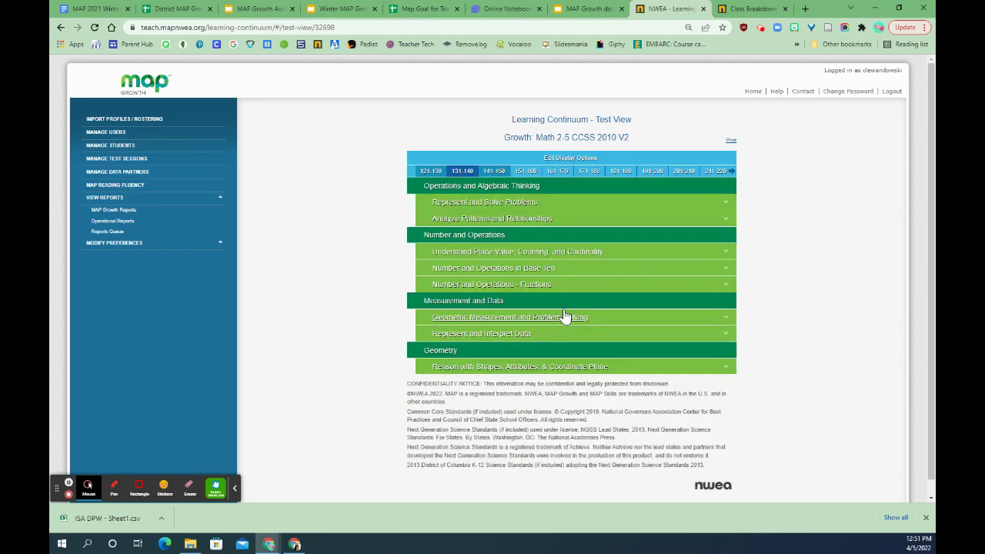
- Select the 171-180 RIT band and review the Geometry skills under Reason with Shapes, Attributes, & Coordinate Plane
{"action": "left_click", "coordinate": [587, 177]}
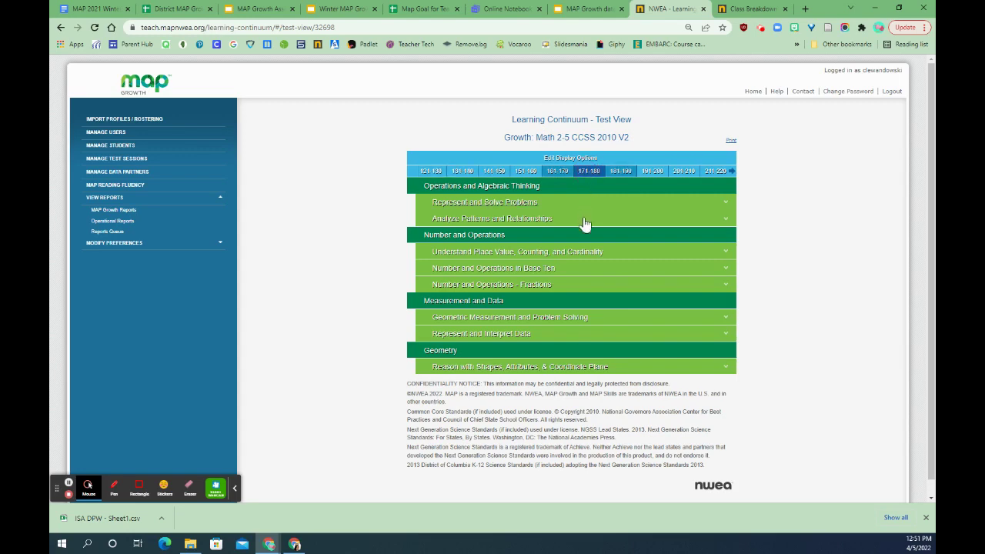
{"action": "left_click", "coordinate": [536, 369]}
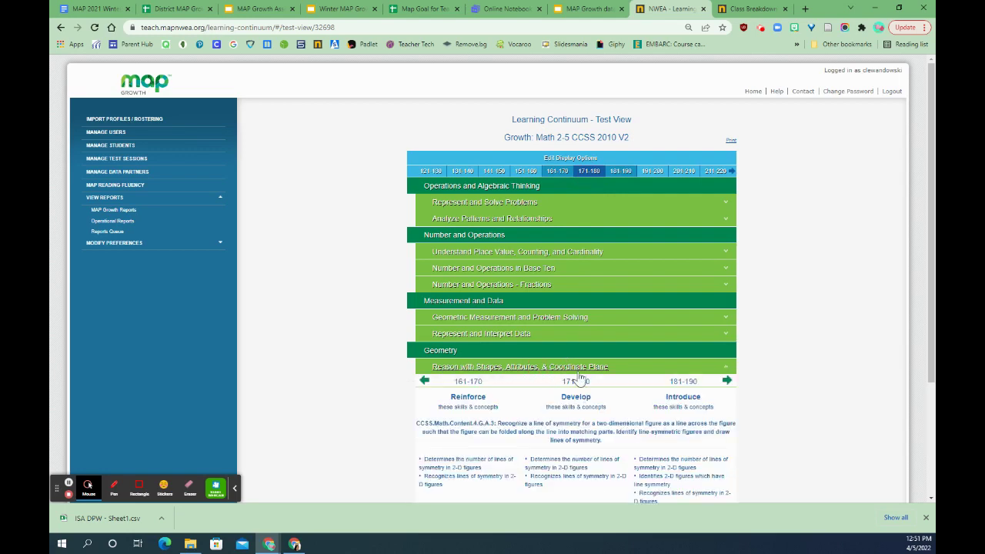
{"action": "scroll", "coordinate": [757, 382], "scroll_direction": "down", "scroll_amount": 2}
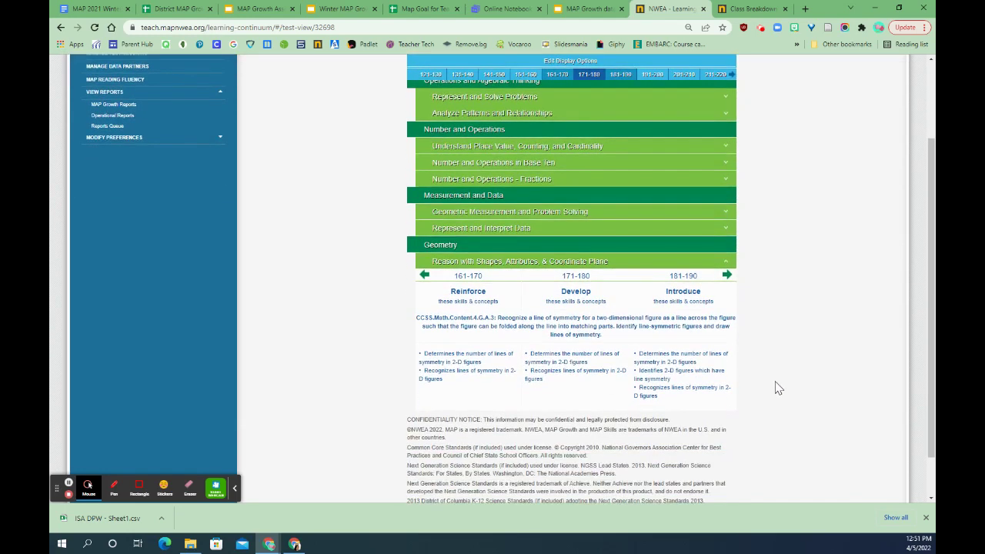
{"action": "scroll", "coordinate": [775, 390], "scroll_direction": "down", "scroll_amount": 1}
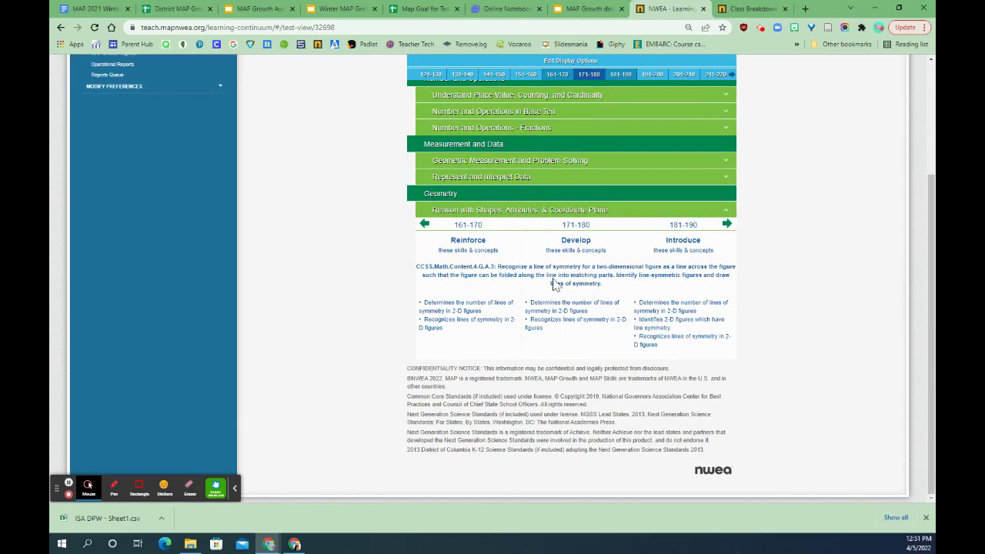
- Compare the class breakdown report's Geometry RIT bands with the line-of-symmetry skills listed for 161-170, 171-180 and 181-190 in the learning continuum
{"action": "left_click", "coordinate": [752, 10]}
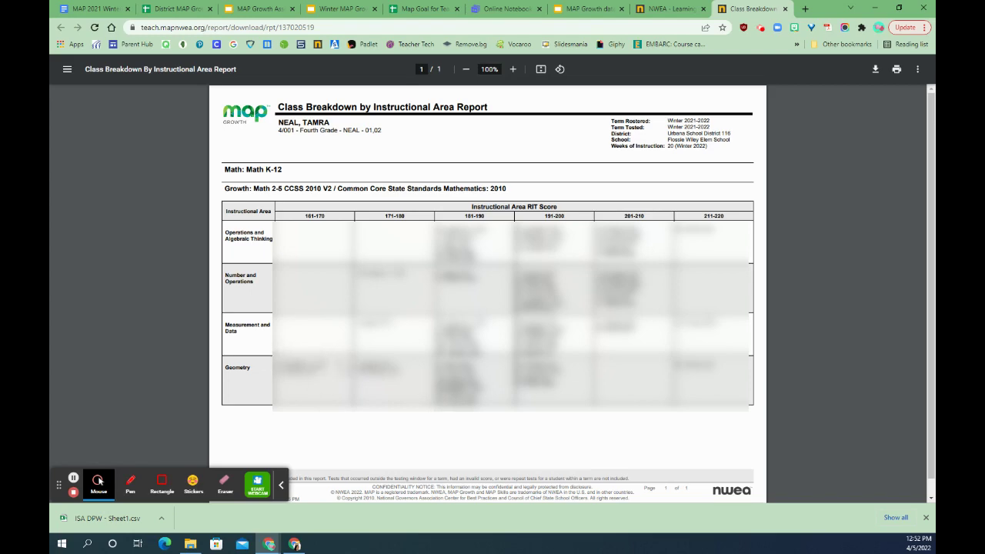
{"action": "left_click", "coordinate": [679, 11]}
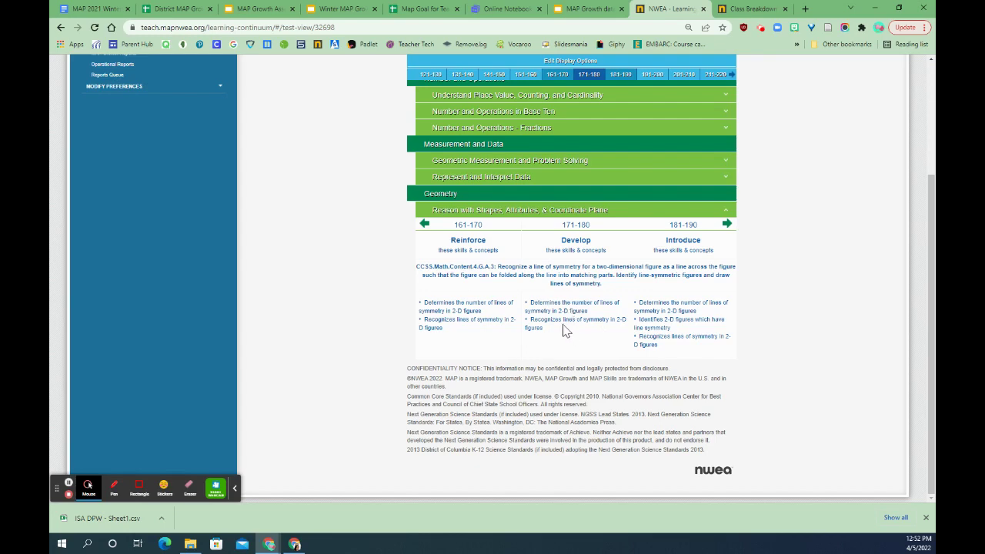
{"action": "left_click", "coordinate": [743, 13]}
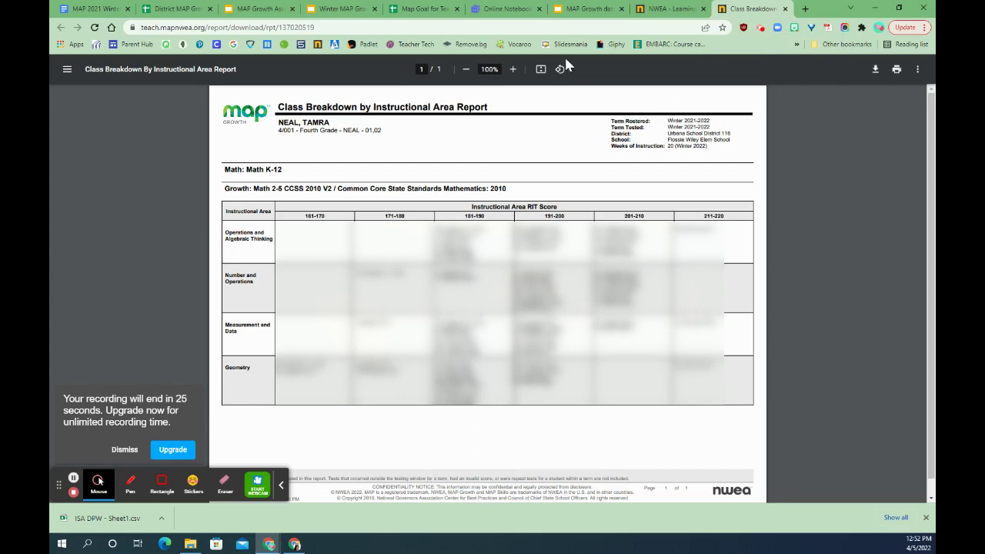
{"action": "left_click", "coordinate": [659, 11]}
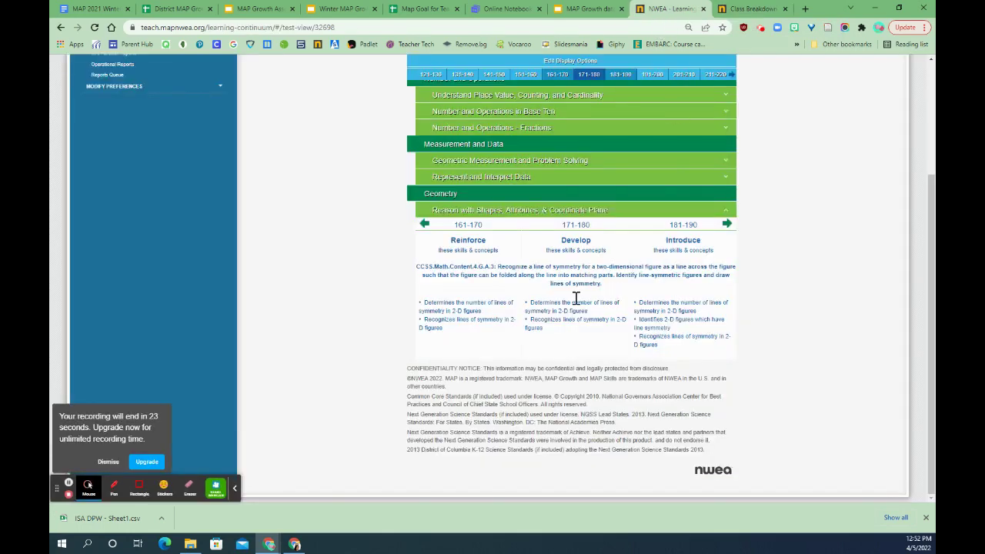
{"action": "left_click", "coordinate": [750, 8]}
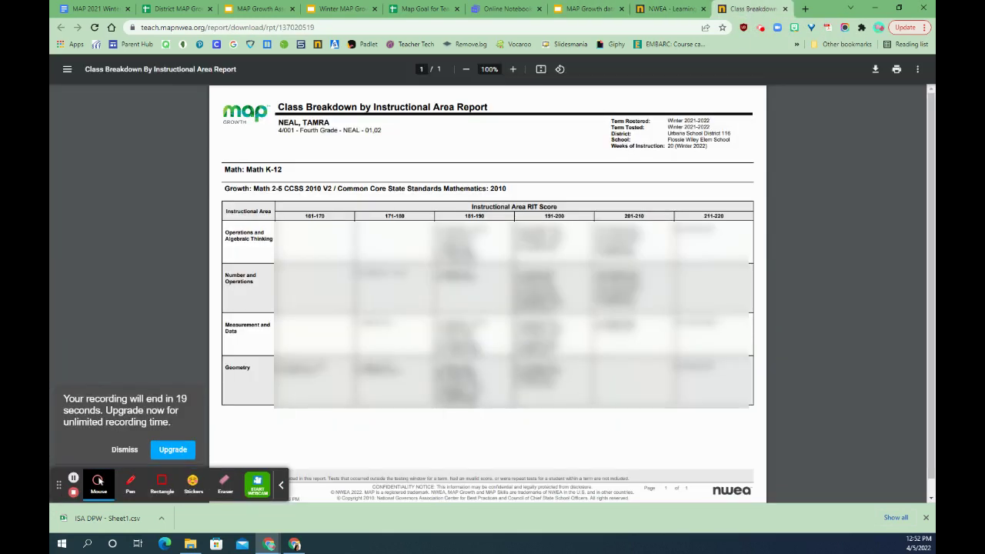
{"action": "left_click", "coordinate": [666, 11]}
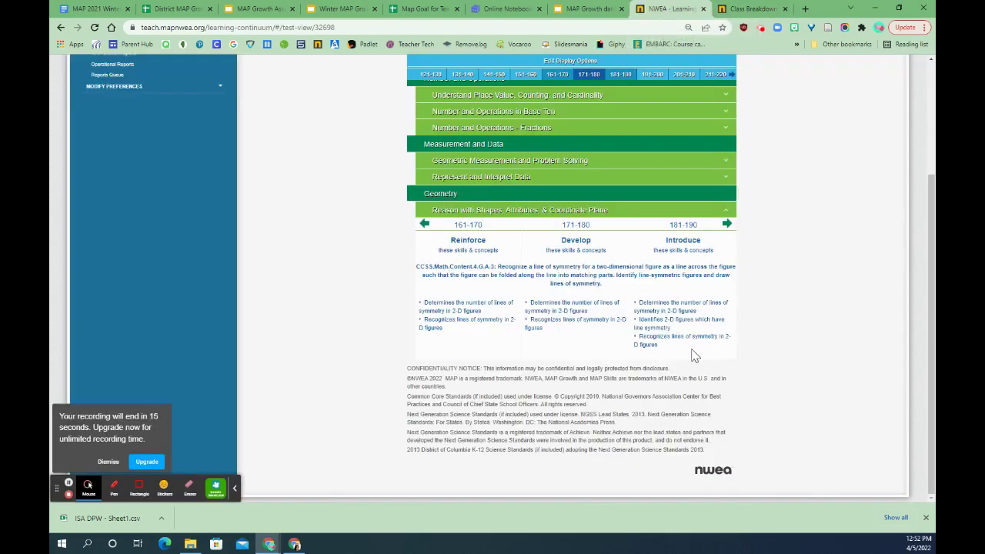